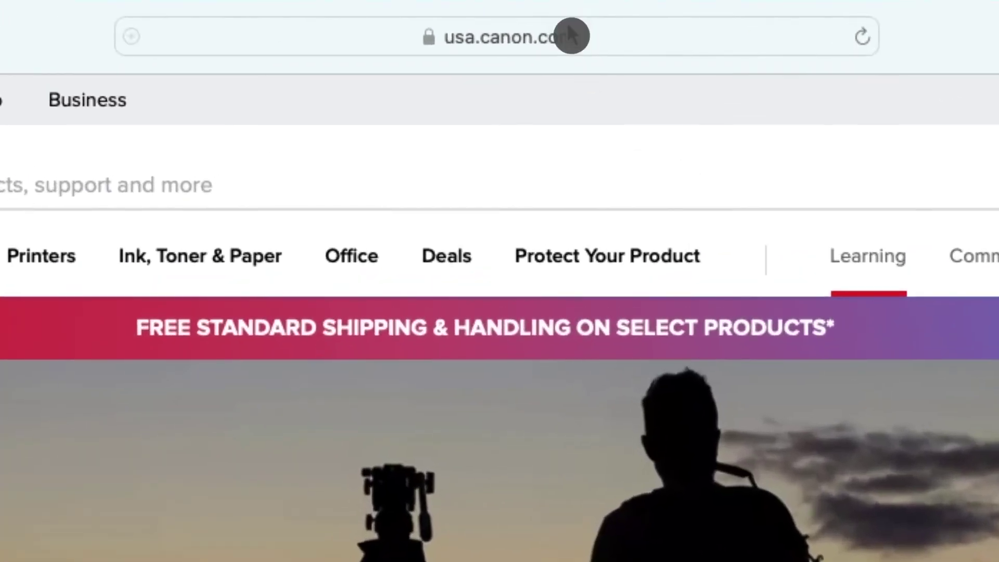
Load usa.canon.com/mg3620 in Safari to reach the MG3620 macOS setup page
{"action": "left_click", "coordinate": [571, 36]}
{"action": "type", "text": "u"}
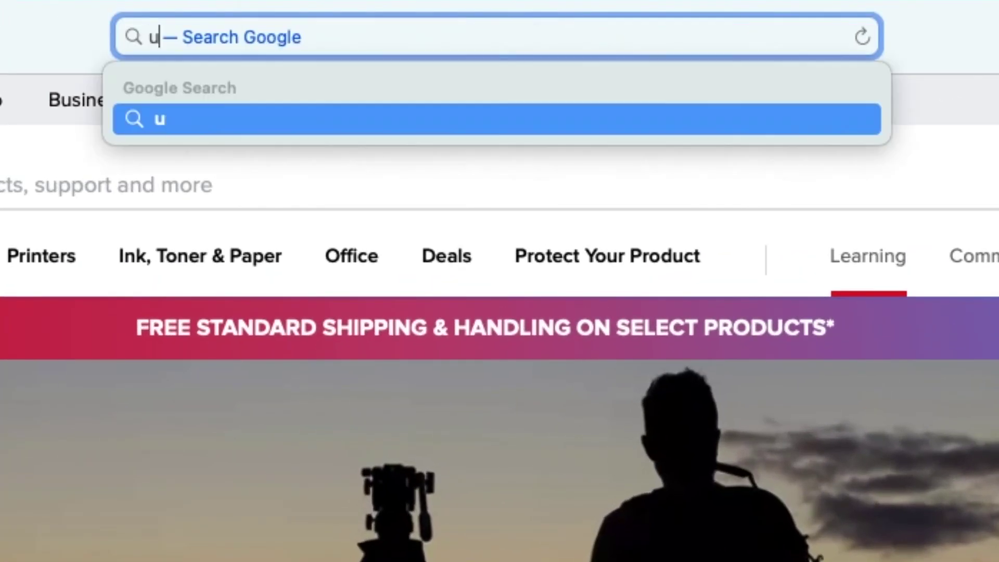
{"action": "type", "text": "sa.canon.co"}
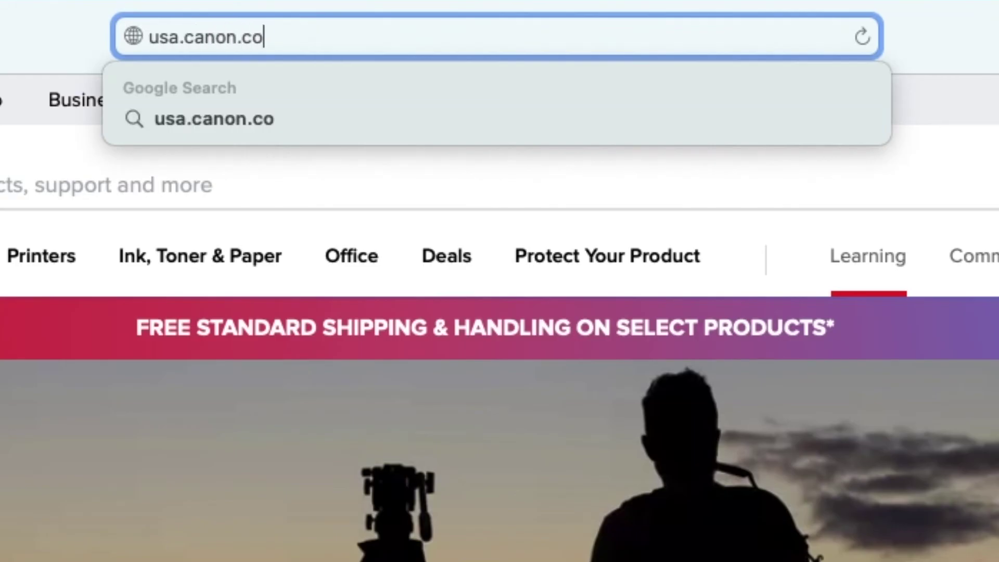
{"action": "type", "text": "m/mg362"}
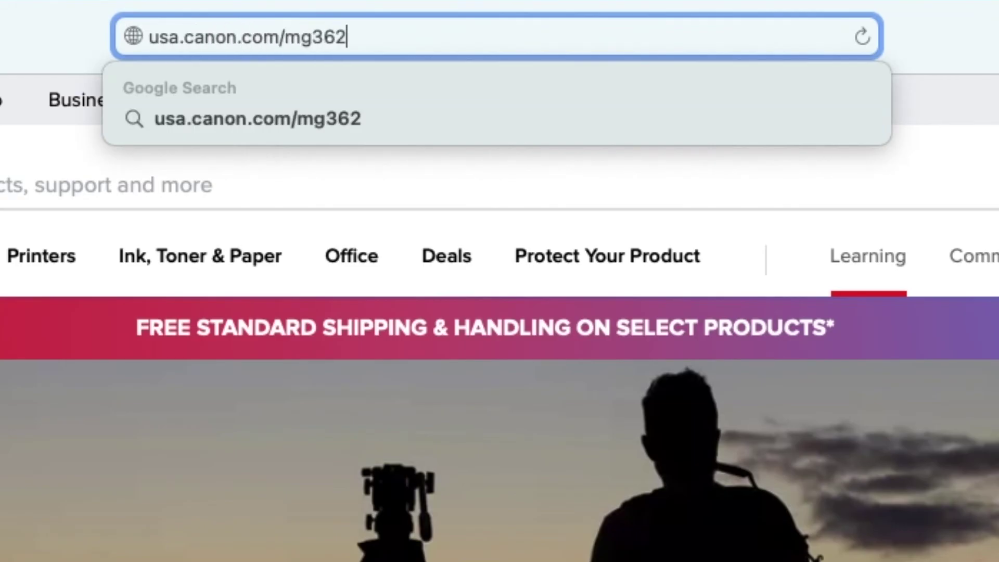
{"action": "type", "text": "0"}
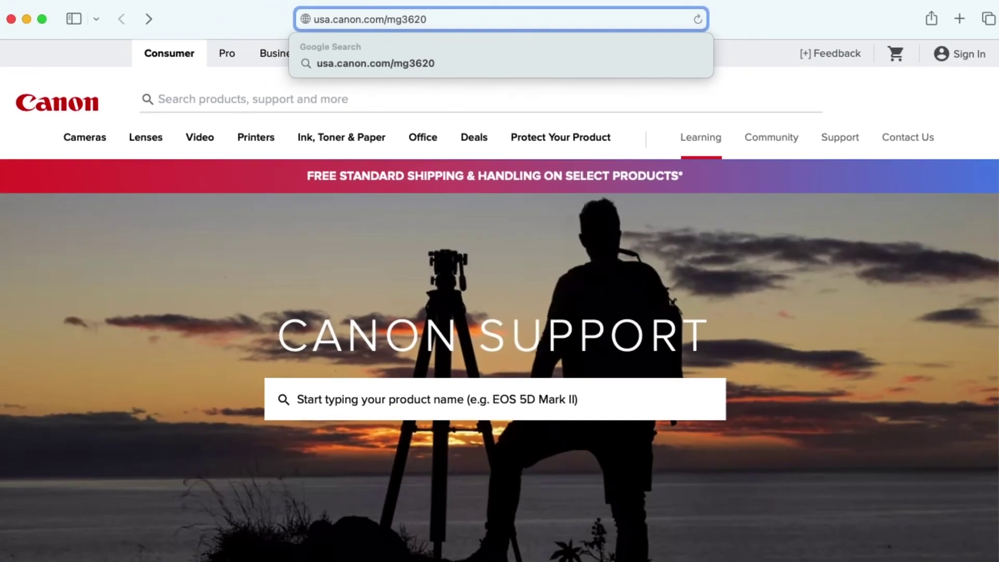
{"action": "key", "text": "Return"}
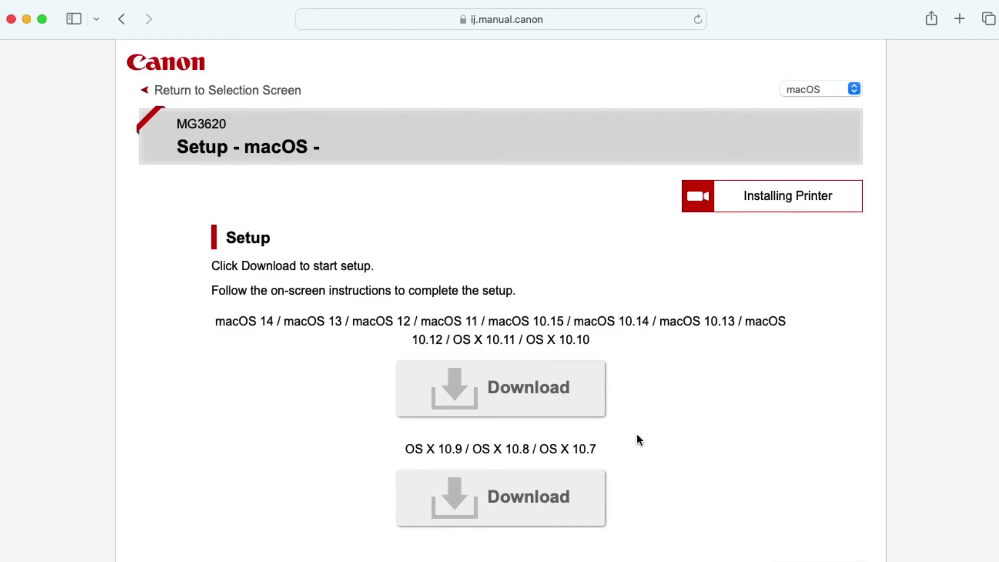
Download mac-mg3600-1_6-mcd.dmg and mount it to show the CANON_IJ Setup app
{"action": "left_click", "coordinate": [508, 391]}
{"action": "left_click", "coordinate": [507, 390]}
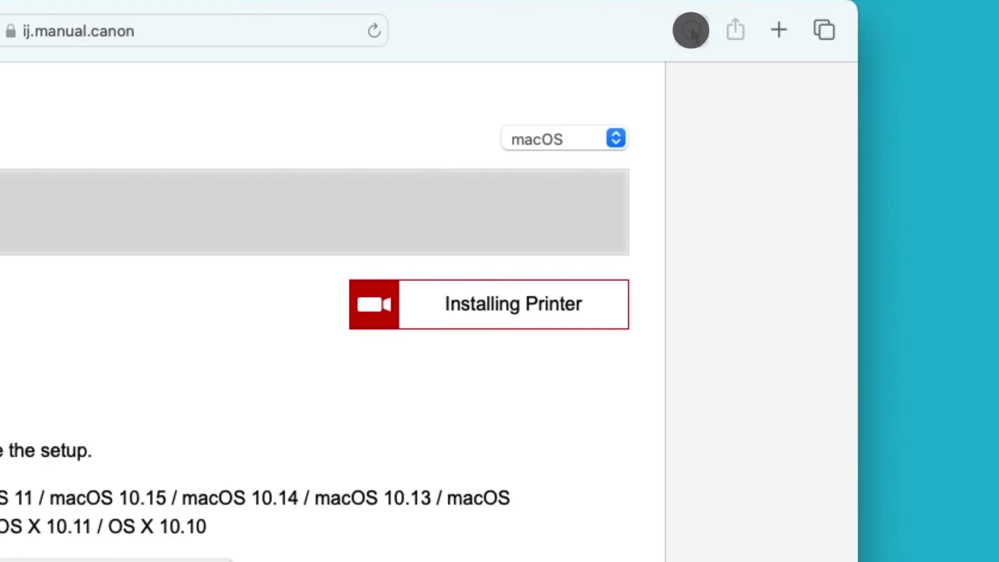
{"action": "left_click", "coordinate": [692, 31]}
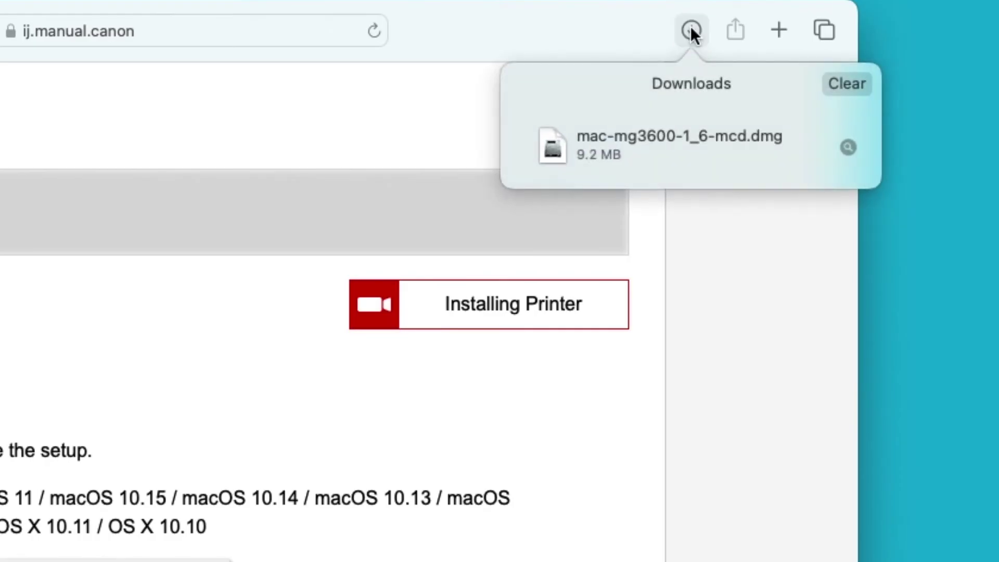
{"action": "double_click", "coordinate": [630, 141]}
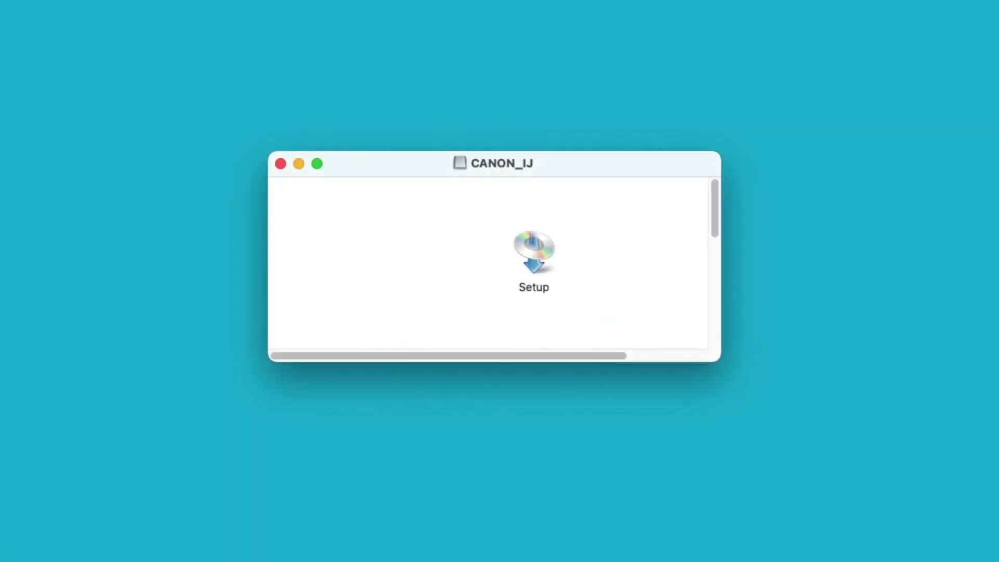
Launch Setup from CANON_IJ, allow it past Gatekeeper, and authorize the helper tool install
{"action": "double_click", "coordinate": [535, 258]}
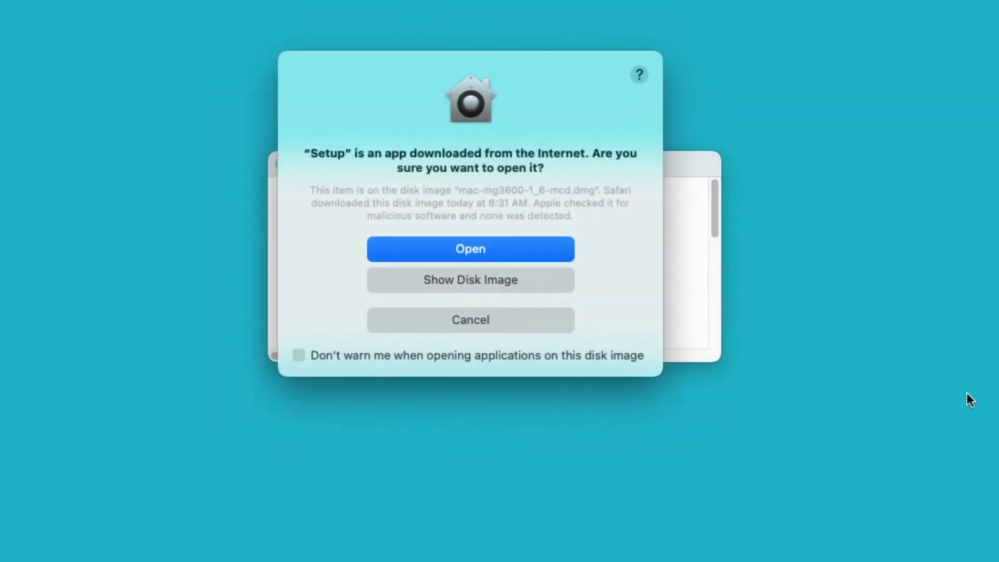
{"action": "left_click", "coordinate": [471, 248]}
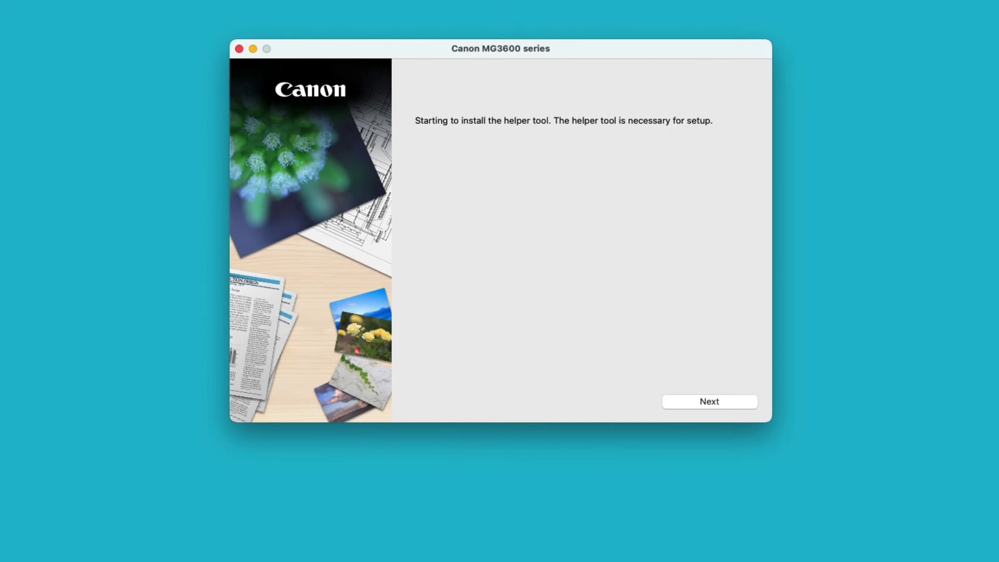
{"action": "left_click", "coordinate": [710, 401]}
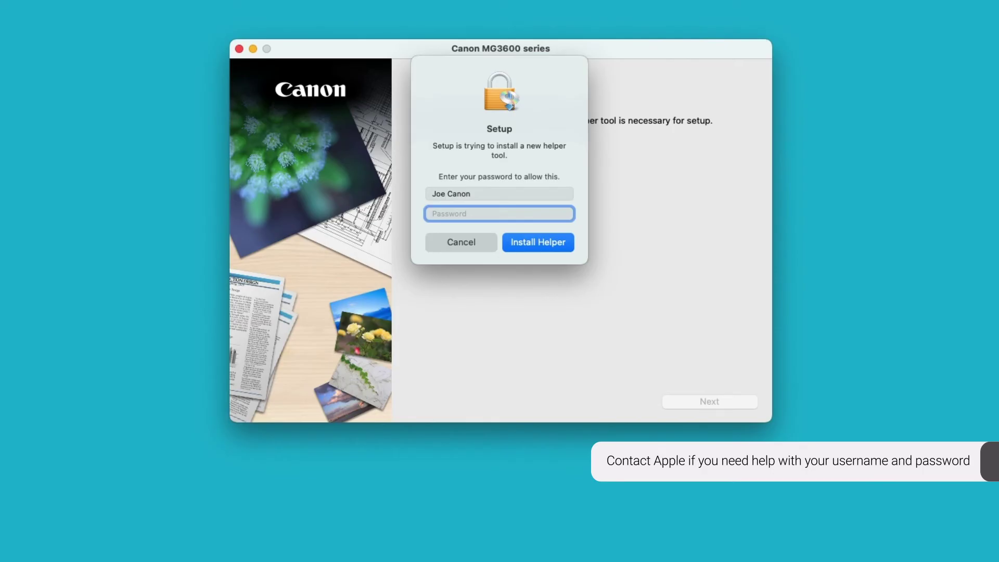
{"action": "type", "text": "•••••••••"}
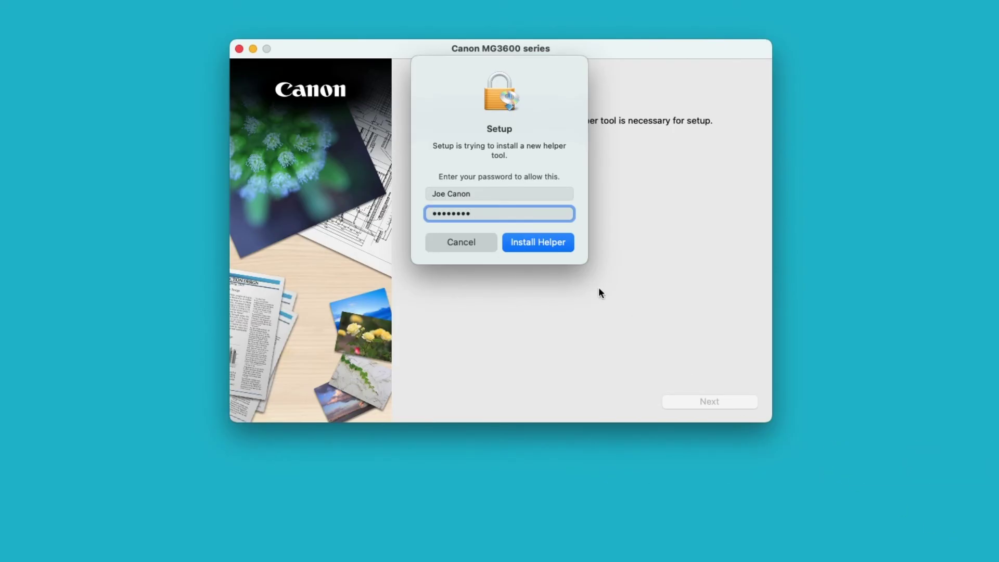
{"action": "left_click", "coordinate": [540, 242]}
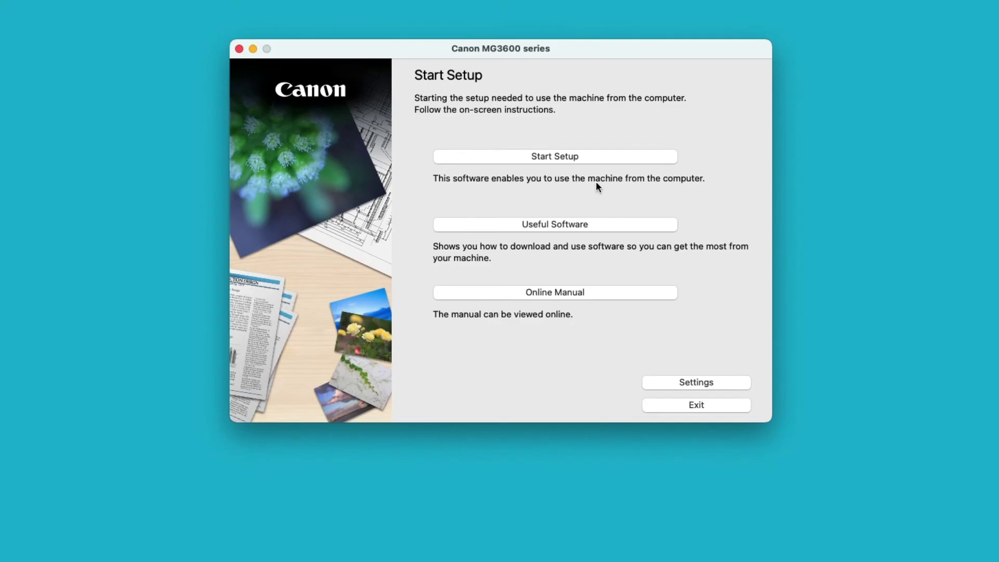
Start setup, pass the security notice, and accept the license and Canon usage-data terms
{"action": "left_click", "coordinate": [554, 155]}
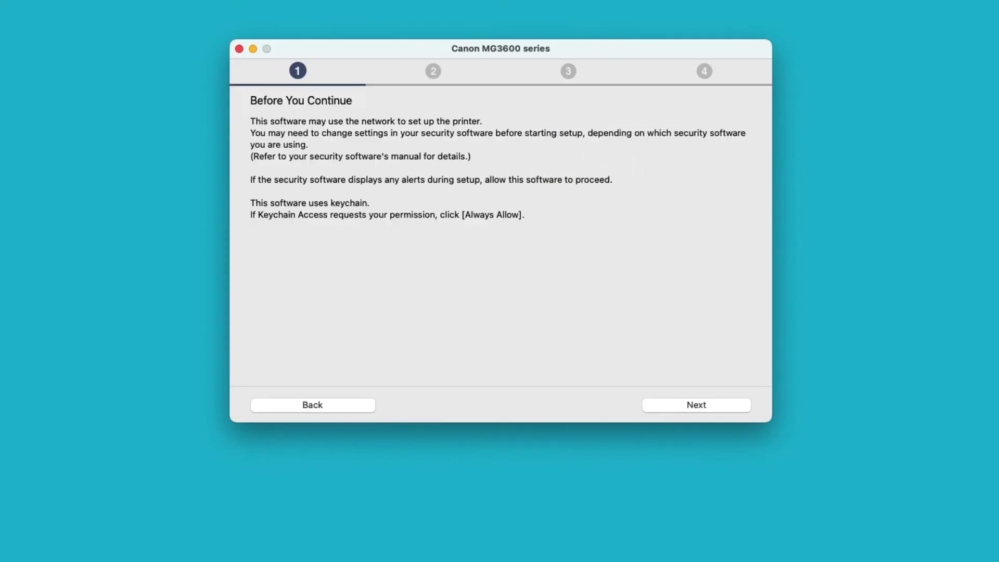
{"action": "left_click", "coordinate": [696, 405]}
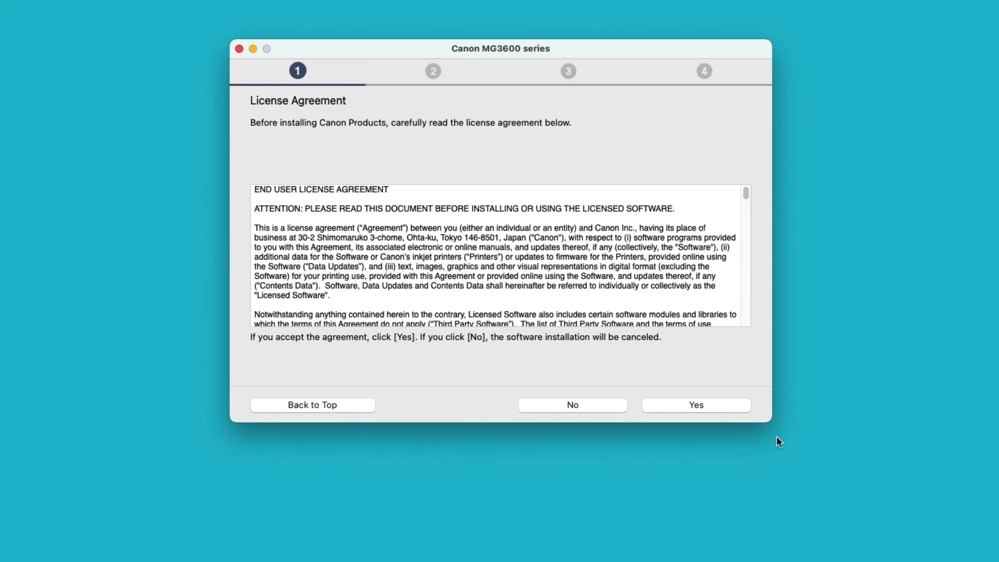
{"action": "left_click", "coordinate": [696, 406]}
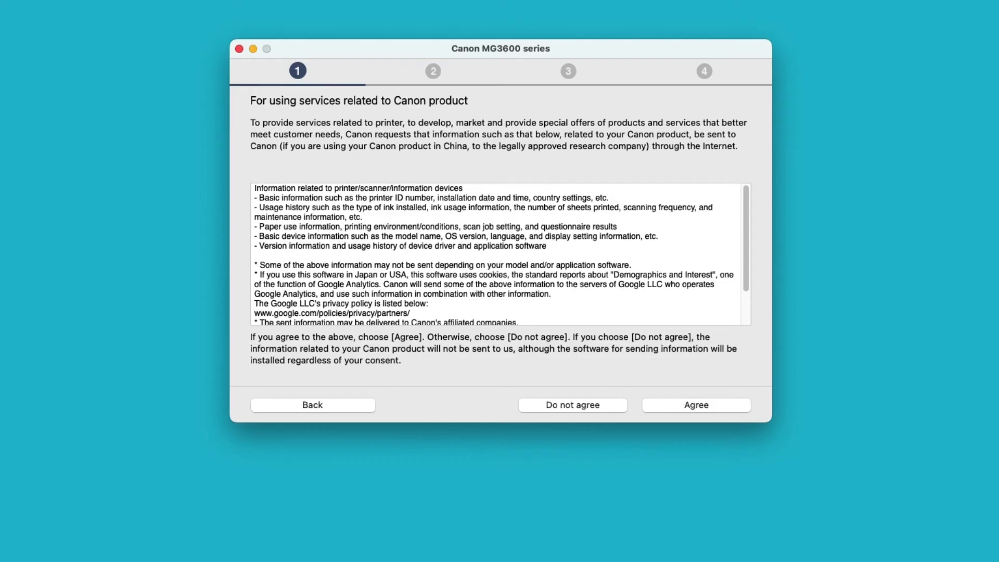
{"action": "left_click", "coordinate": [697, 406]}
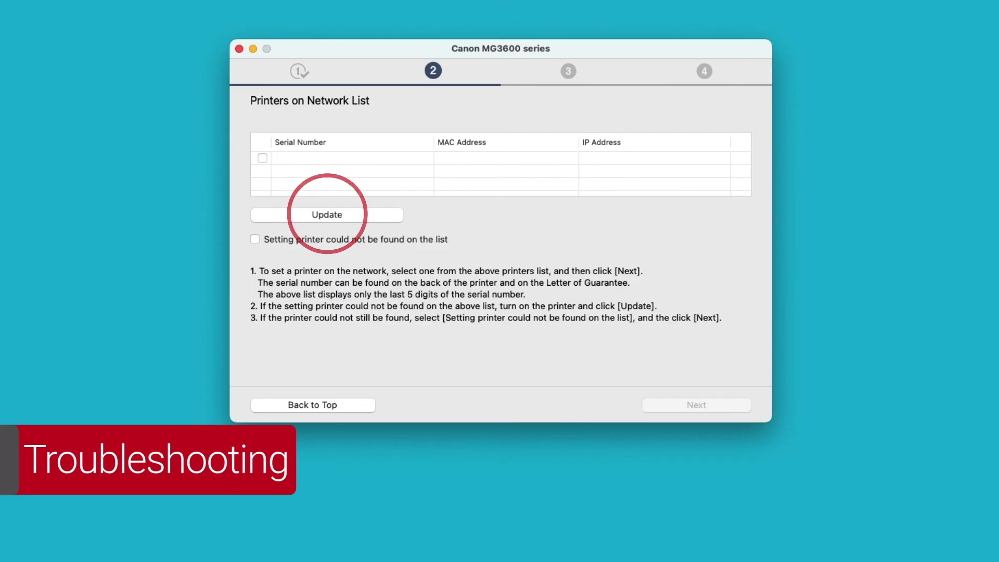
Refresh the network printer list, select printer ****67934, and continue
{"action": "left_click", "coordinate": [326, 214]}
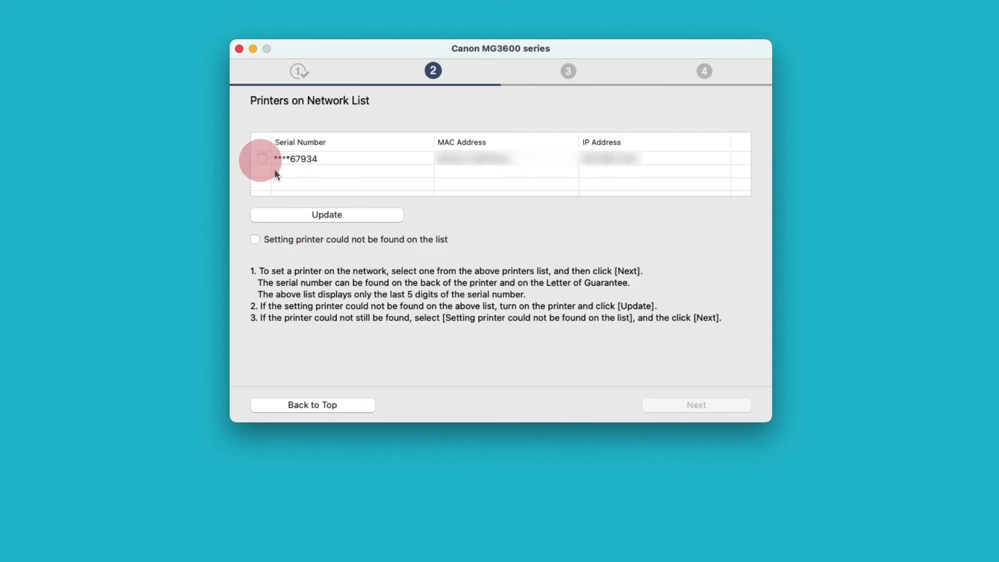
{"action": "left_click", "coordinate": [262, 158]}
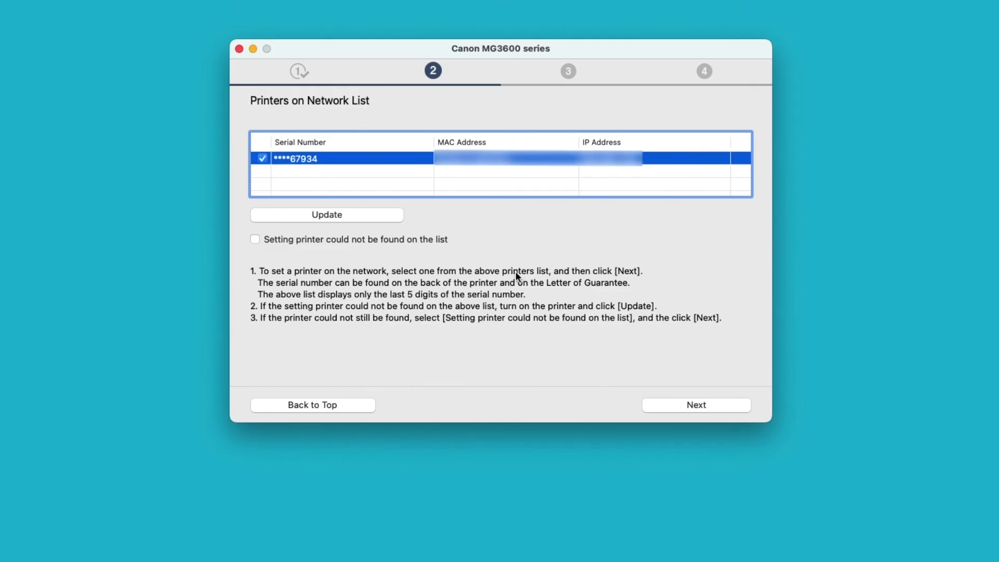
{"action": "left_click", "coordinate": [692, 406]}
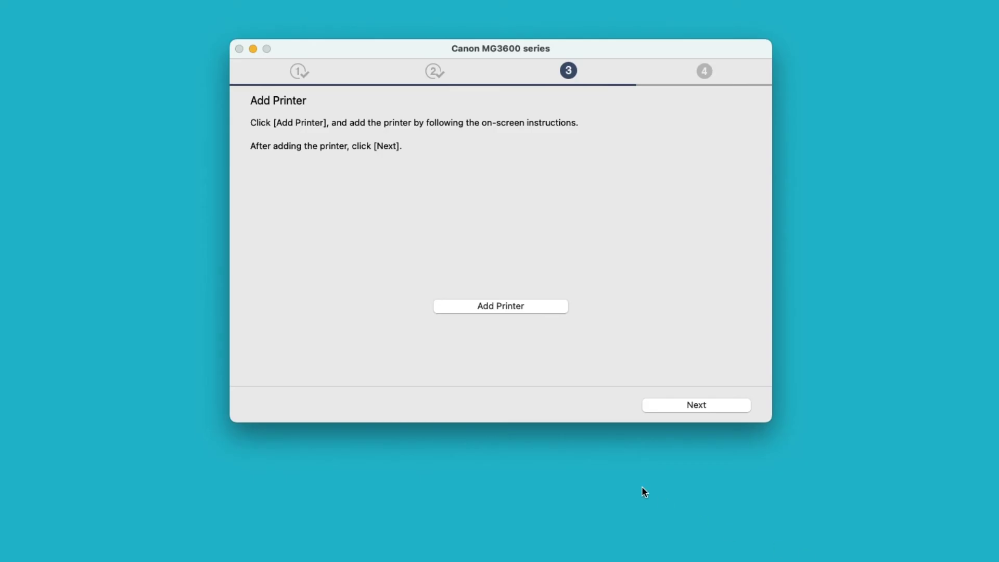
Add the Canon MG3600 series printer as a Canon IJ Network printer in macOS
{"action": "left_click", "coordinate": [500, 306]}
{"action": "left_click", "coordinate": [501, 306]}
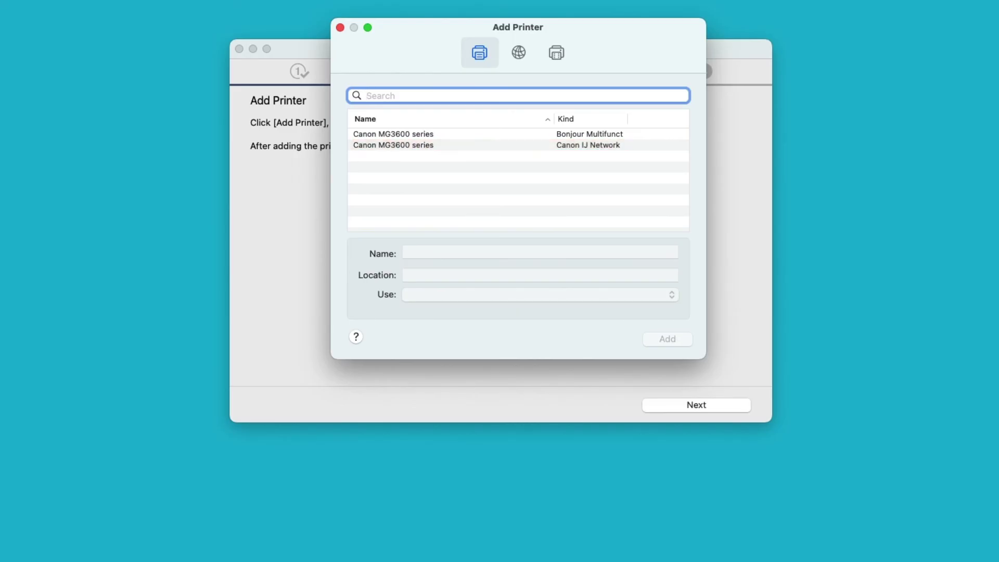
{"action": "left_click", "coordinate": [575, 148]}
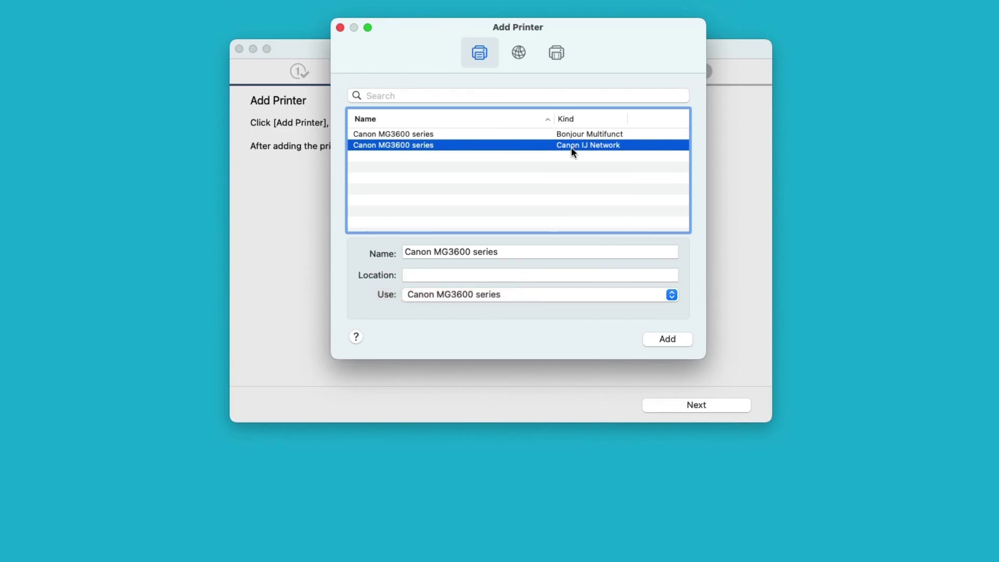
{"action": "left_click", "coordinate": [674, 337]}
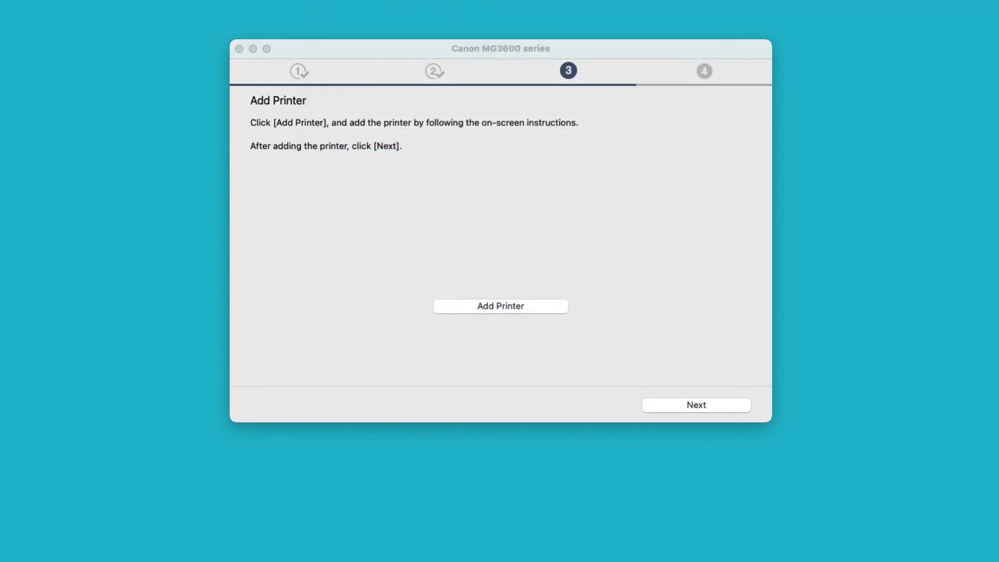
{"action": "left_click", "coordinate": [696, 404]}
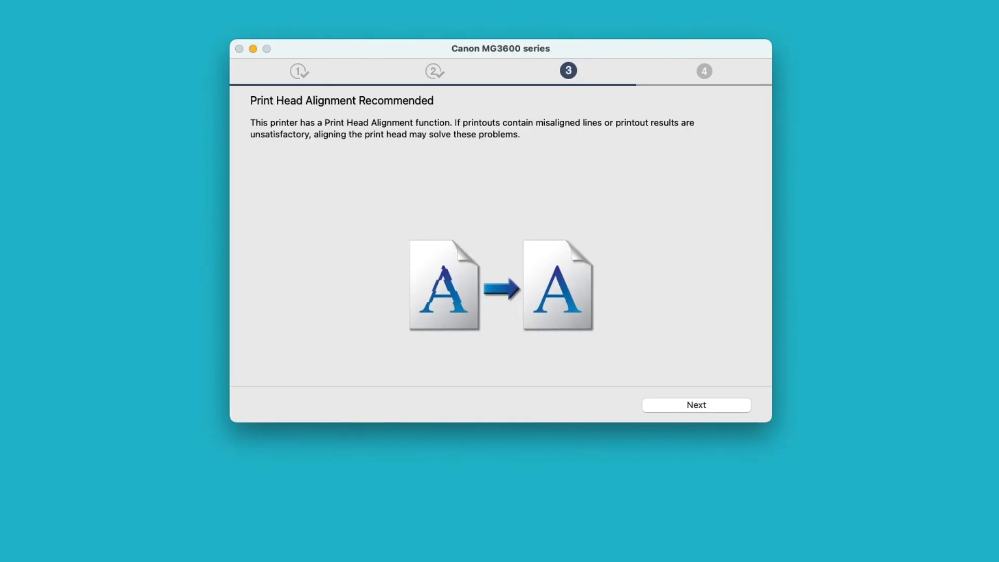
Continue past the Print Head Alignment and Test Print pages to Setup Complete
{"action": "left_click", "coordinate": [696, 404]}
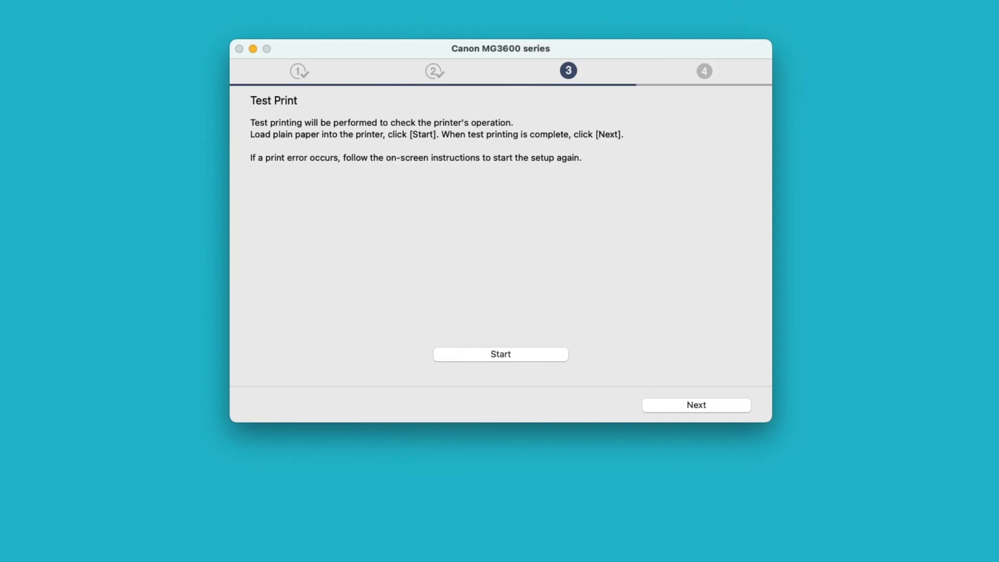
{"action": "left_click", "coordinate": [697, 406]}
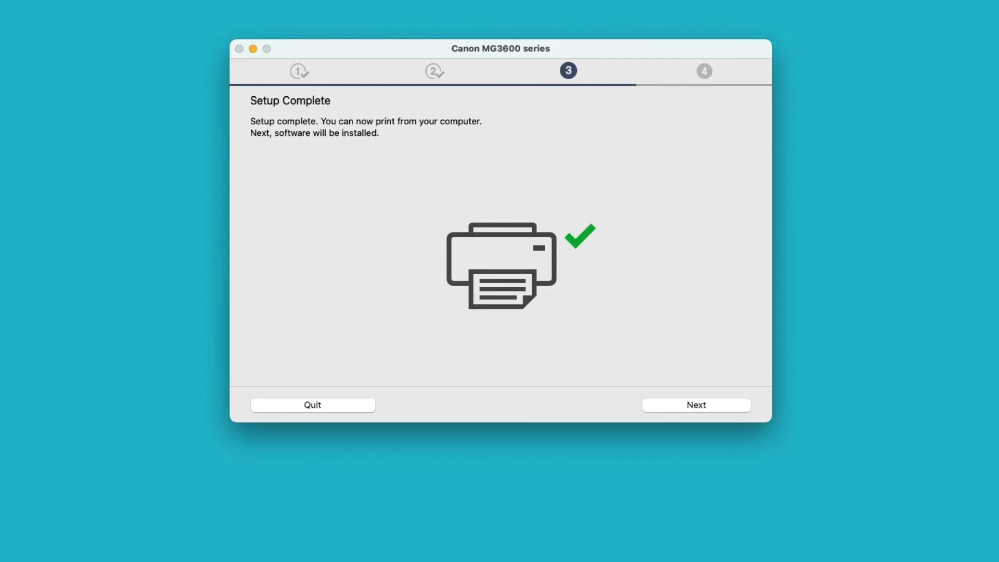
{"action": "left_click", "coordinate": [697, 405]}
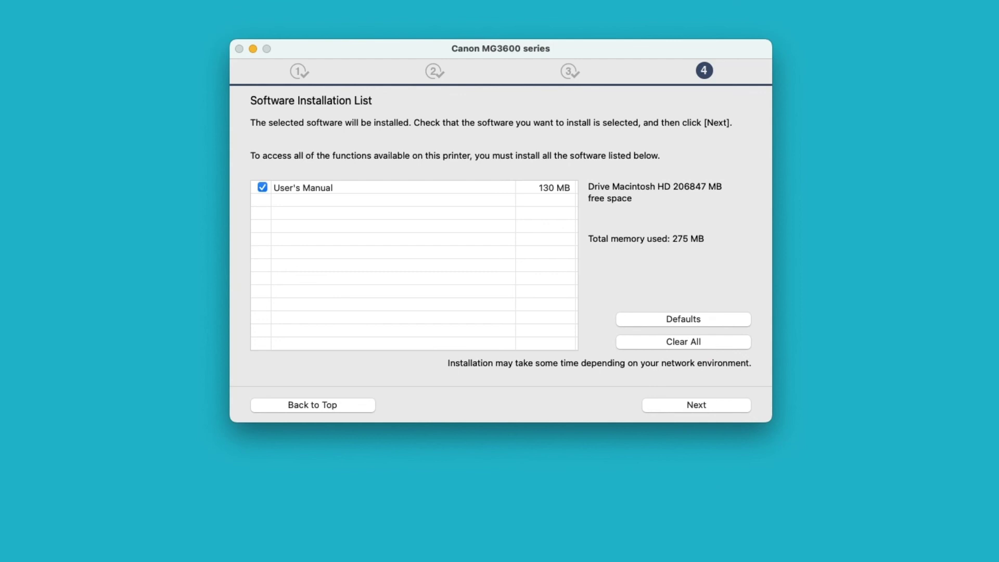
Install the 130 MB User's Manual and skip user registration
{"action": "left_click", "coordinate": [695, 405]}
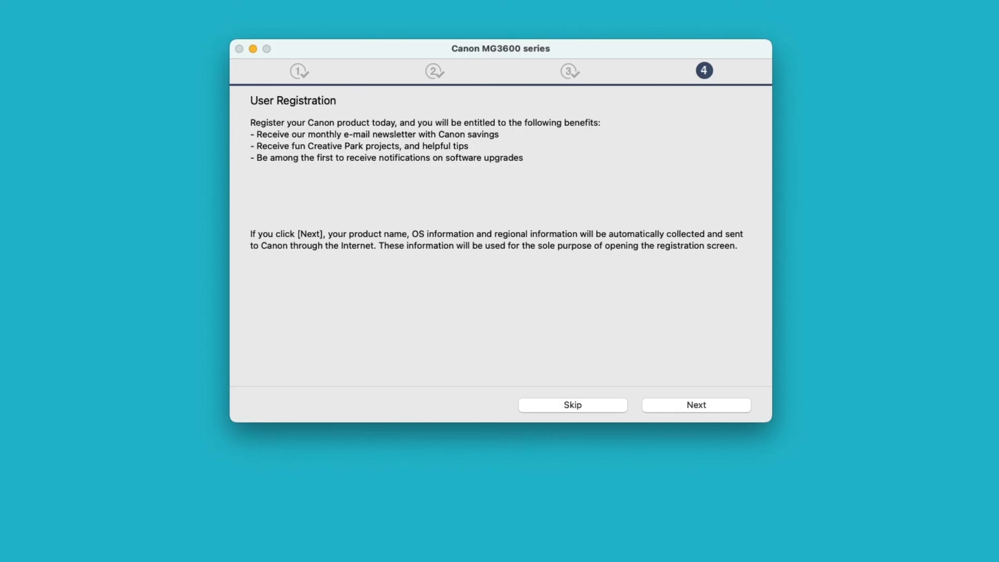
{"action": "left_click", "coordinate": [573, 407]}
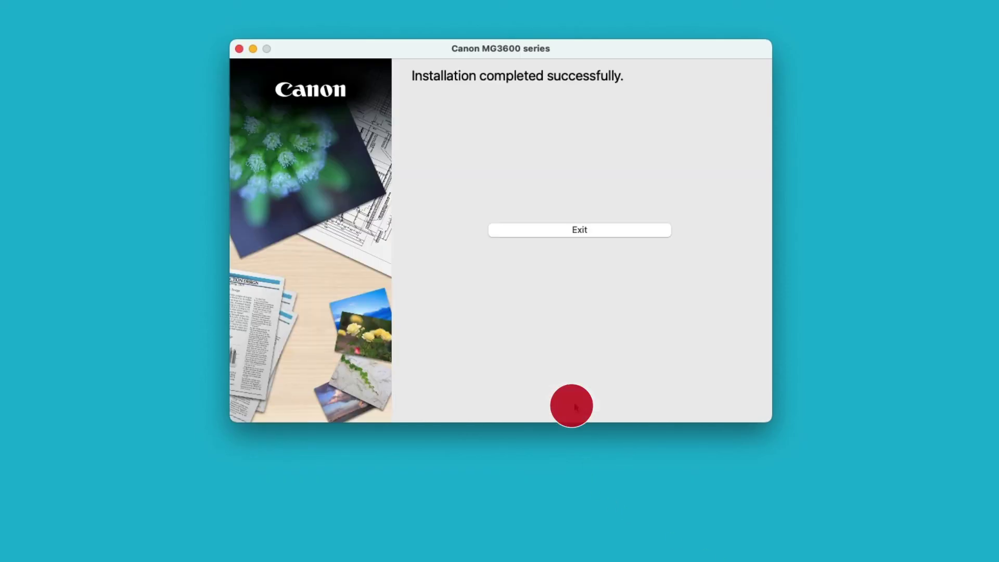